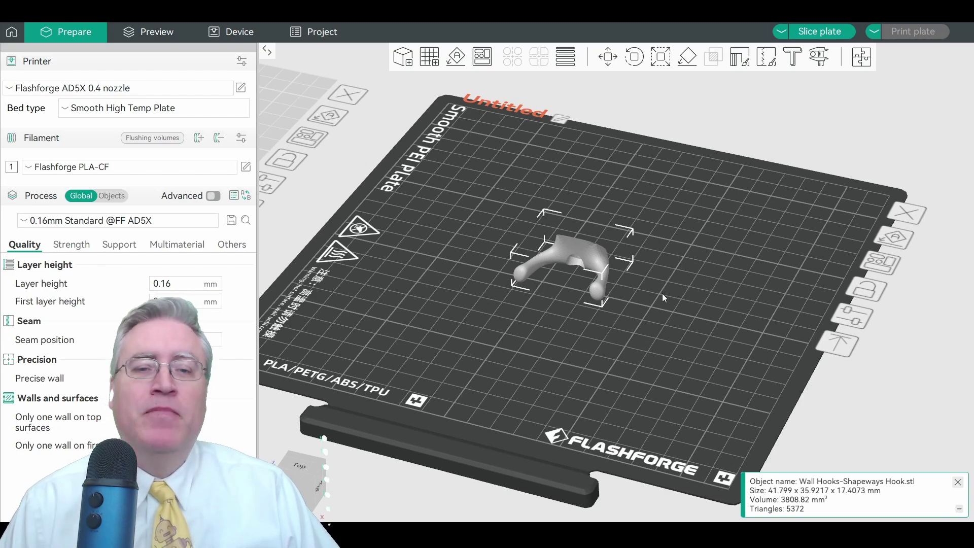
# Slice the wall hook's plate and reduce the layer preview to the first layer.
pyautogui.click(666, 311)
pyautogui.moveTo(665, 312); pyautogui.dragTo(779, 154)
pyautogui.click(815, 32)
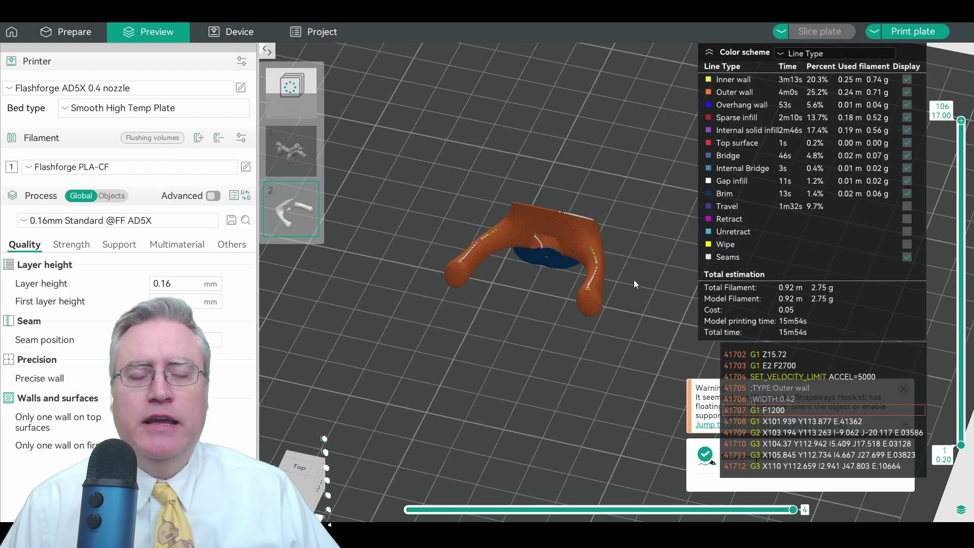
pyautogui.moveTo(632, 283); pyautogui.dragTo(634, 284)
pyautogui.moveTo(962, 126); pyautogui.dragTo(961, 441)
pyautogui.scroll(5, 512, 299)
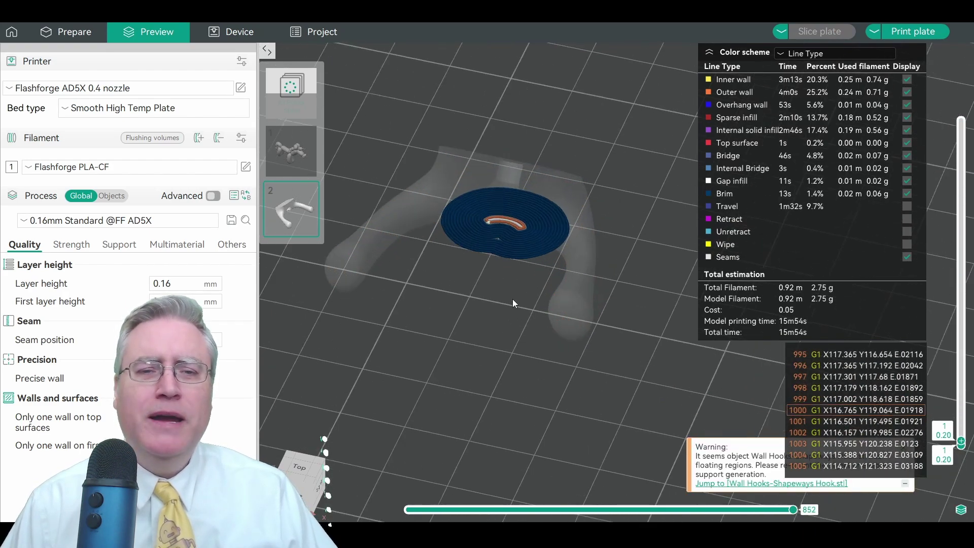
# Inspect the wall hook's lowest layers up to layer 8, where the hook arms start.
pyautogui.moveTo(480, 348); pyautogui.dragTo(524, 339)
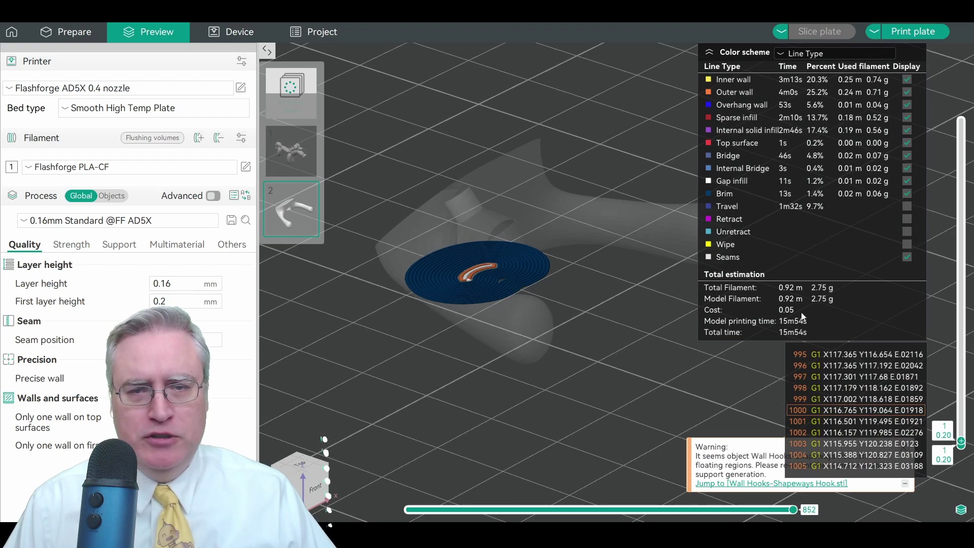
pyautogui.scroll(5, 962, 444)
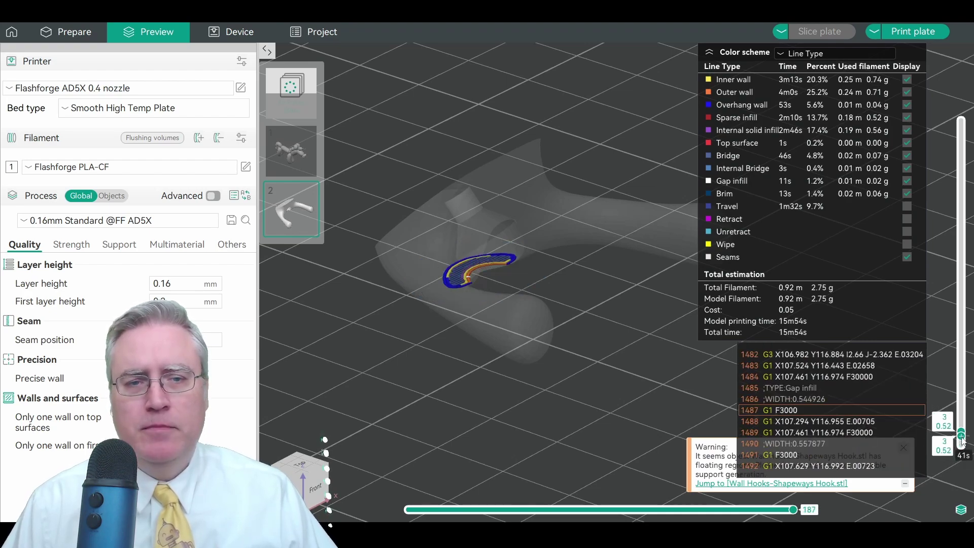
pyautogui.moveTo(598, 400); pyautogui.dragTo(864, 397)
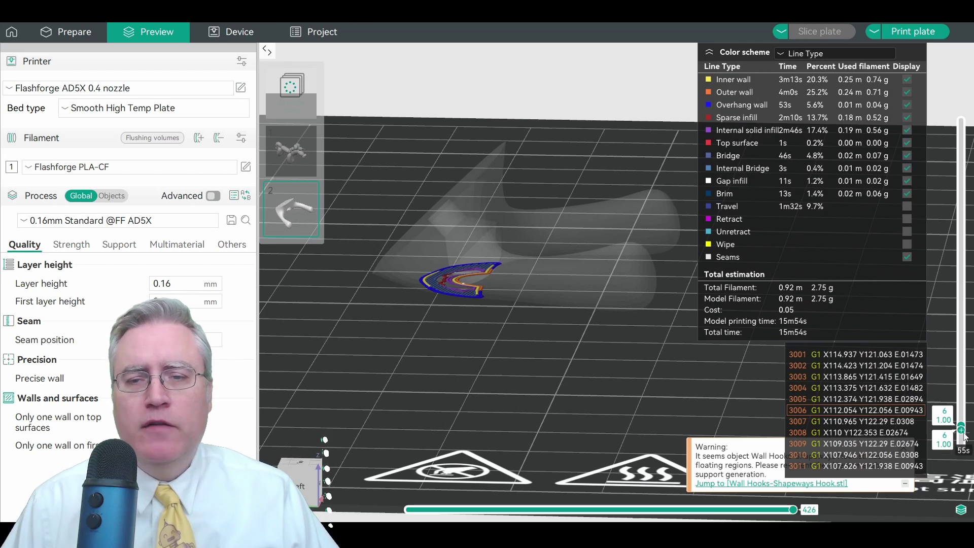
pyautogui.scroll(1, 961, 427)
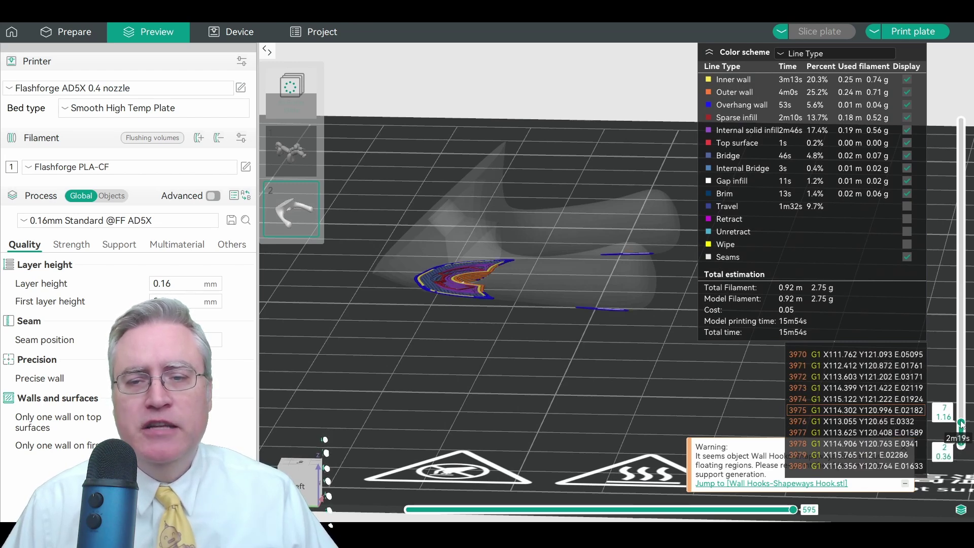
pyautogui.scroll(1, 960, 425)
pyautogui.moveTo(576, 366); pyautogui.dragTo(509, 321)
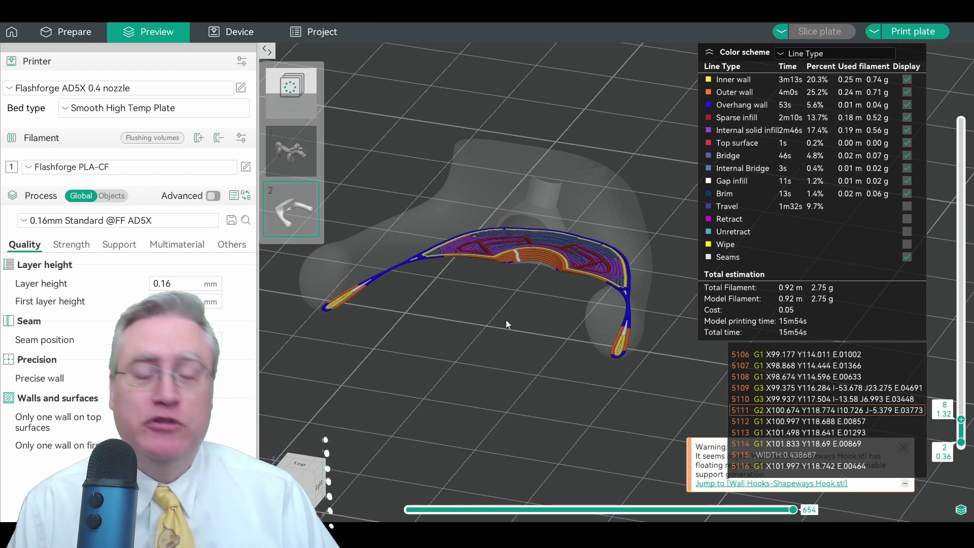
pyautogui.scroll(-2, 508, 315)
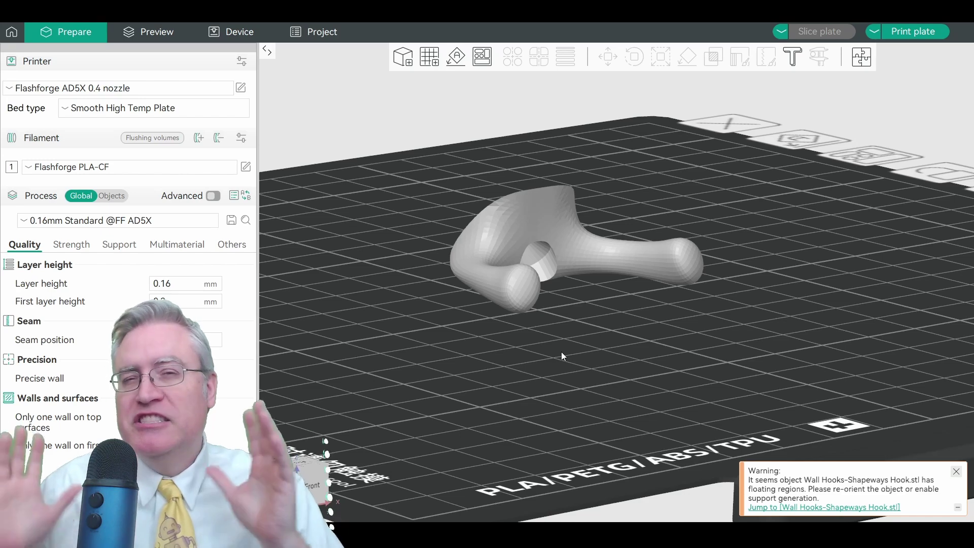
# Return to the model editing view and rotate the wall hook to -90° about the X axis.
pyautogui.moveTo(561, 352); pyautogui.dragTo(482, 336)
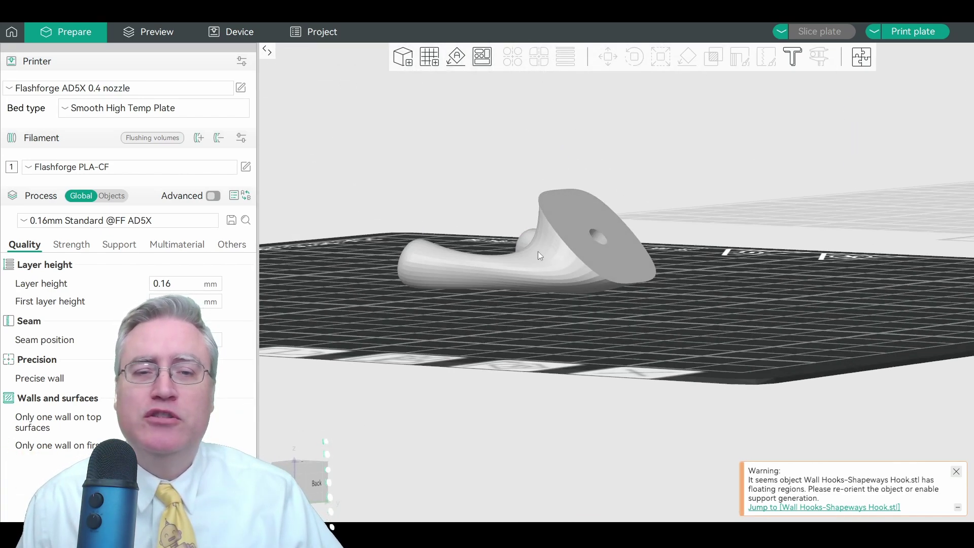
pyautogui.moveTo(463, 272); pyautogui.dragTo(570, 347)
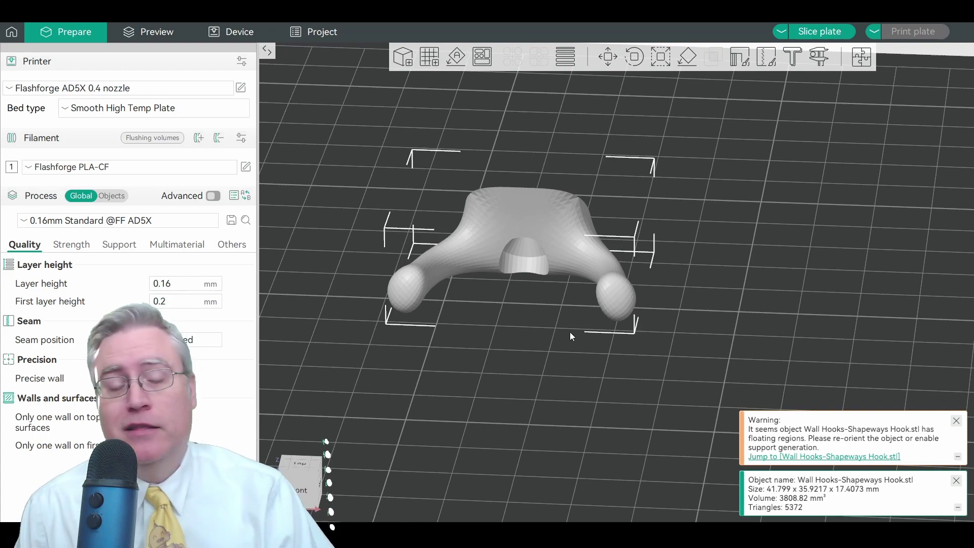
pyautogui.moveTo(567, 319); pyautogui.dragTo(539, 365)
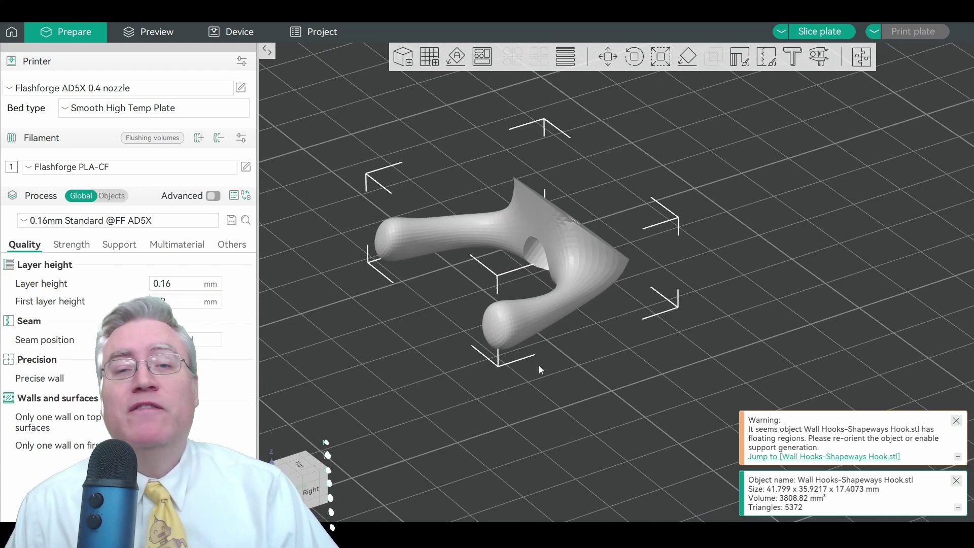
pyautogui.click(634, 66)
pyautogui.moveTo(687, 298); pyautogui.dragTo(562, 276)
pyautogui.moveTo(757, 318); pyautogui.dragTo(598, 249)
pyautogui.moveTo(315, 240); pyautogui.dragTo(465, 209)
pyautogui.moveTo(615, 294); pyautogui.dragTo(557, 273)
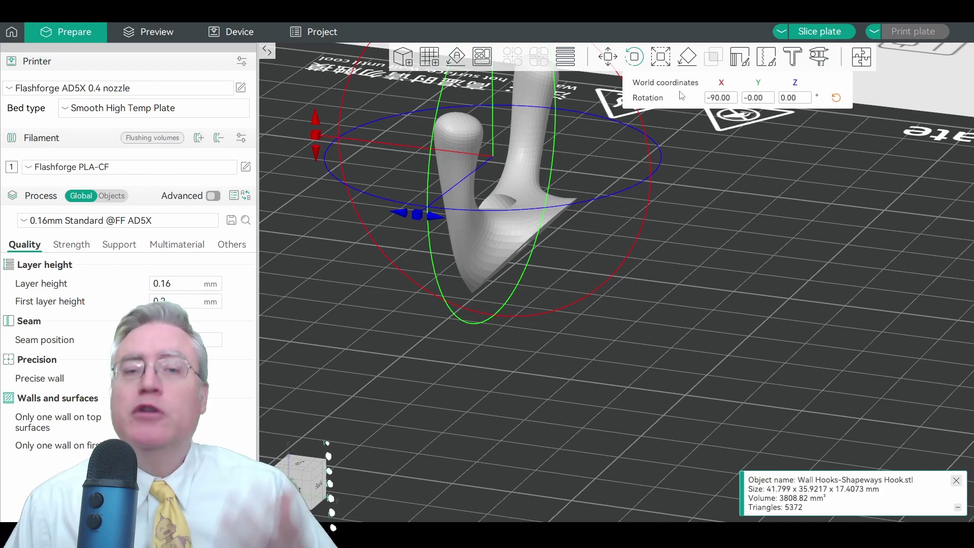
# Lay the wall hook on its flat mounting face with Lay on Face.
pyautogui.click(688, 67)
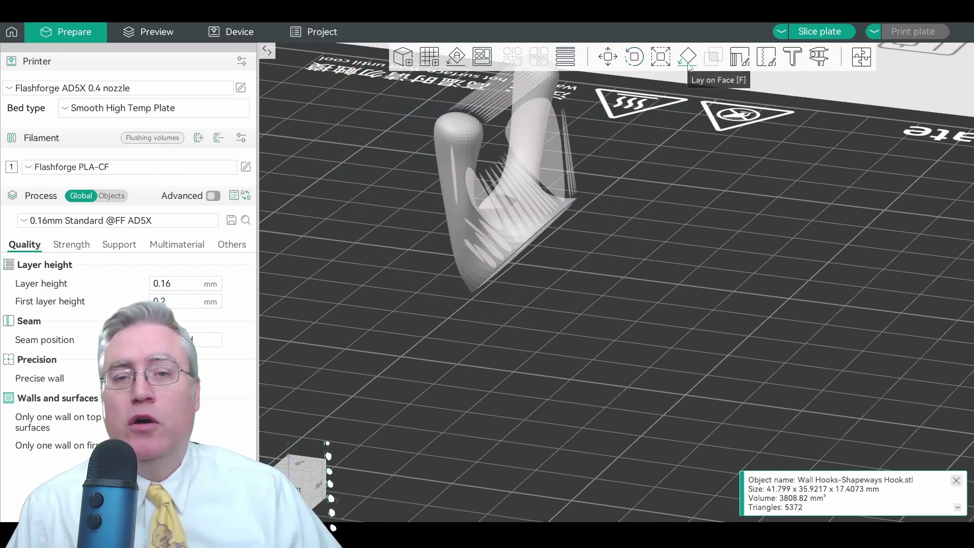
pyautogui.moveTo(671, 128); pyautogui.dragTo(534, 221)
pyautogui.click(535, 224)
pyautogui.moveTo(379, 255); pyautogui.dragTo(489, 264)
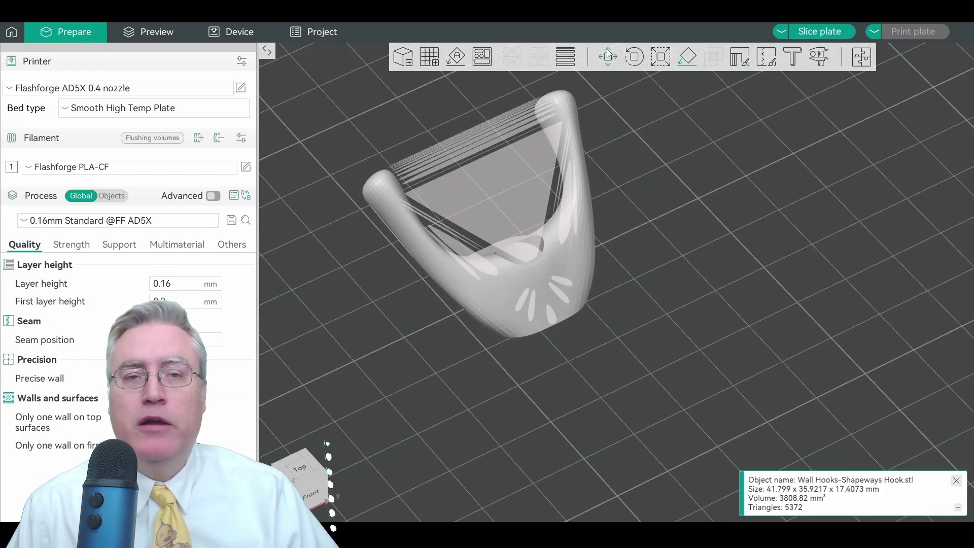
# Slice the reoriented wall hook and preview its first layer, then its full layer stack up to layer 153.
pyautogui.click(815, 36)
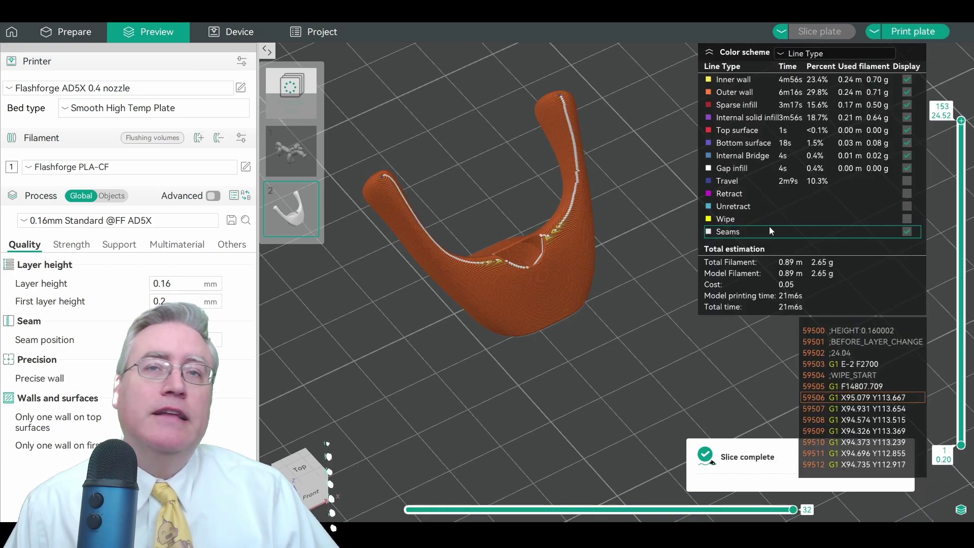
pyautogui.moveTo(961, 120); pyautogui.dragTo(939, 461)
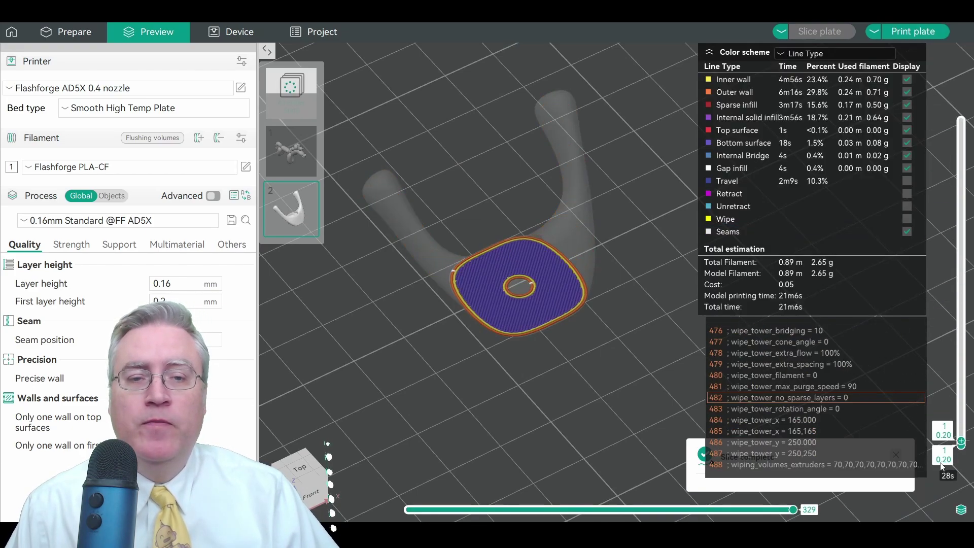
pyautogui.moveTo(615, 381); pyautogui.dragTo(529, 383)
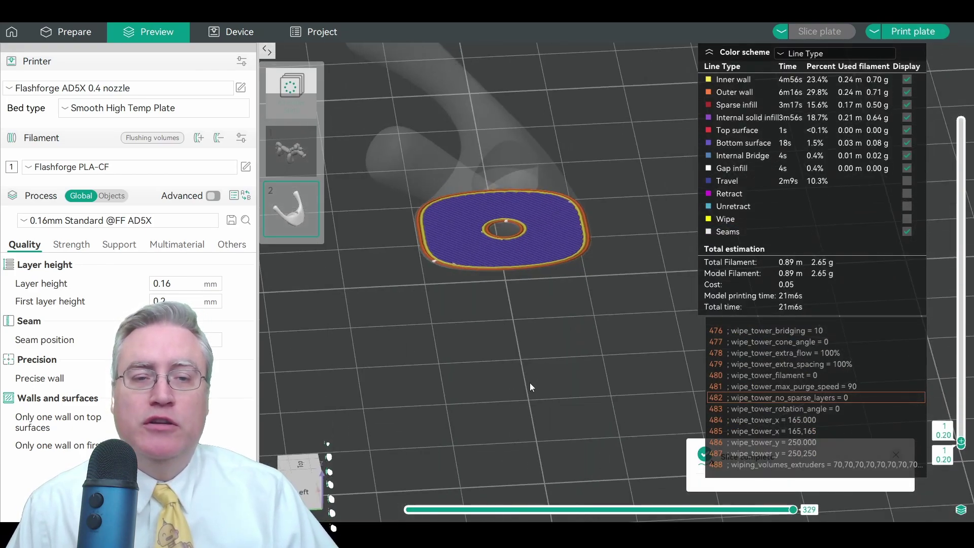
pyautogui.moveTo(458, 371); pyautogui.dragTo(567, 347)
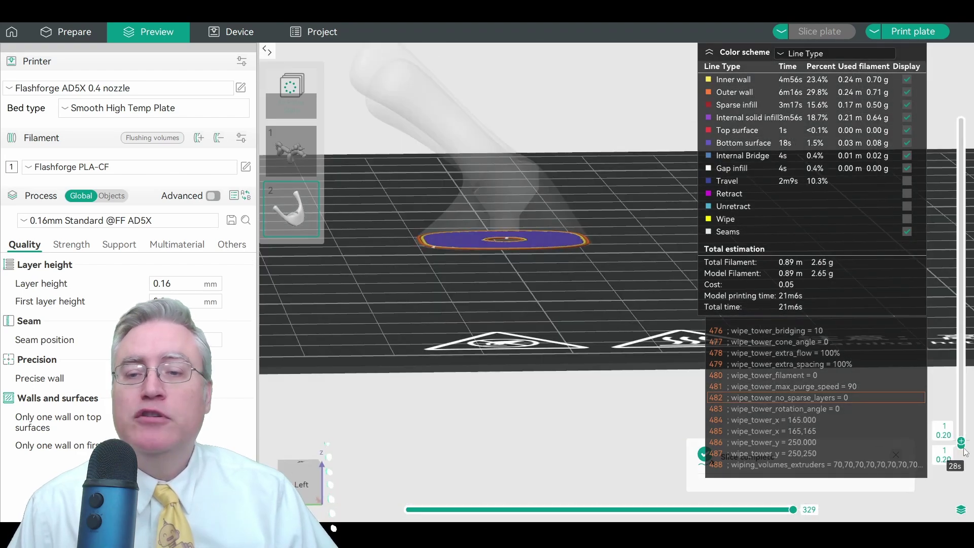
pyautogui.moveTo(962, 442); pyautogui.dragTo(885, 125)
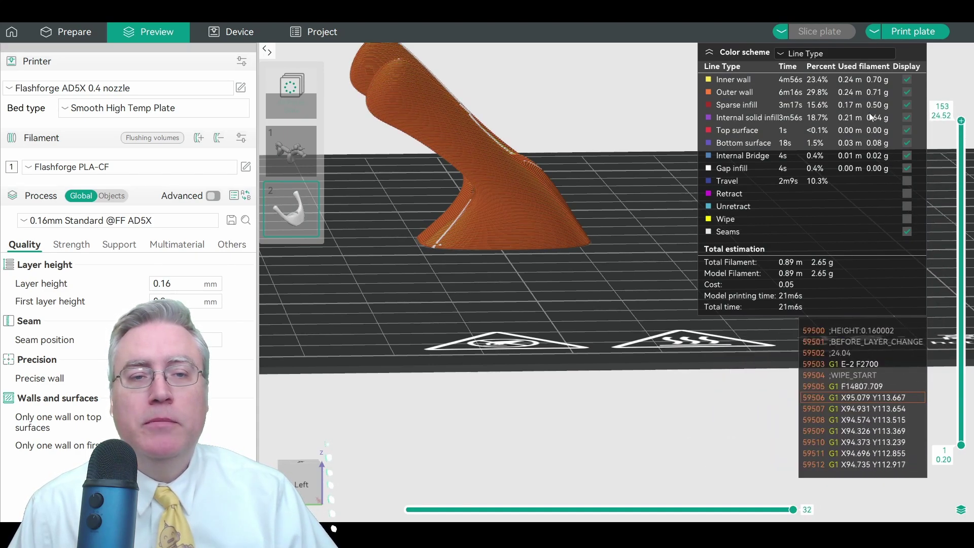
pyautogui.moveTo(576, 233); pyautogui.dragTo(560, 218)
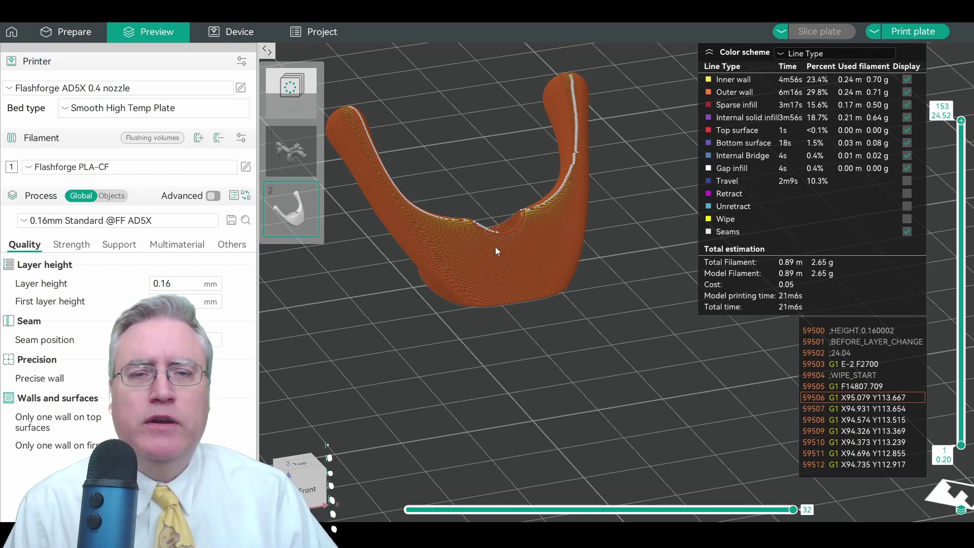
# Return to the model editing view, select the balloon unicorn on plate 1 and slice that plate.
pyautogui.press('Tab')
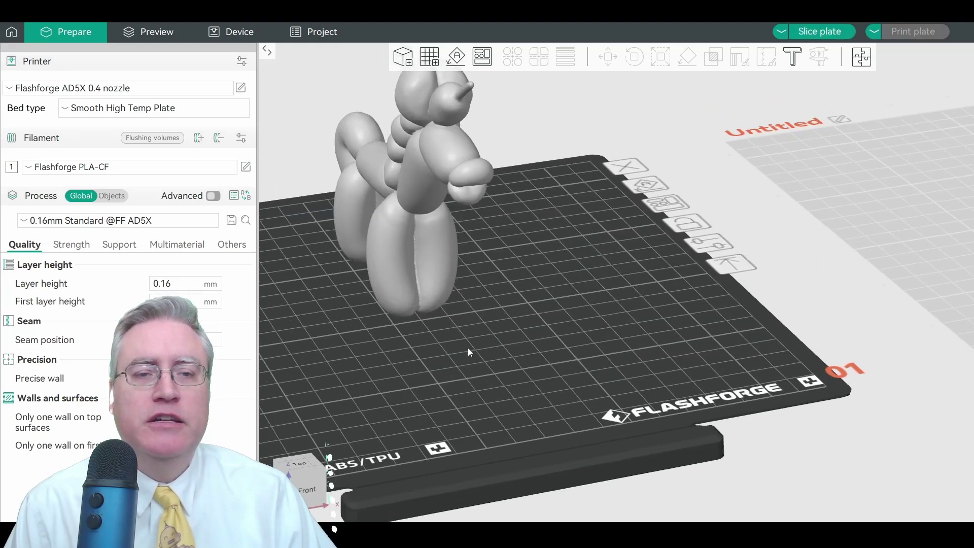
pyautogui.moveTo(467, 348); pyautogui.dragTo(476, 222)
pyautogui.click(476, 222)
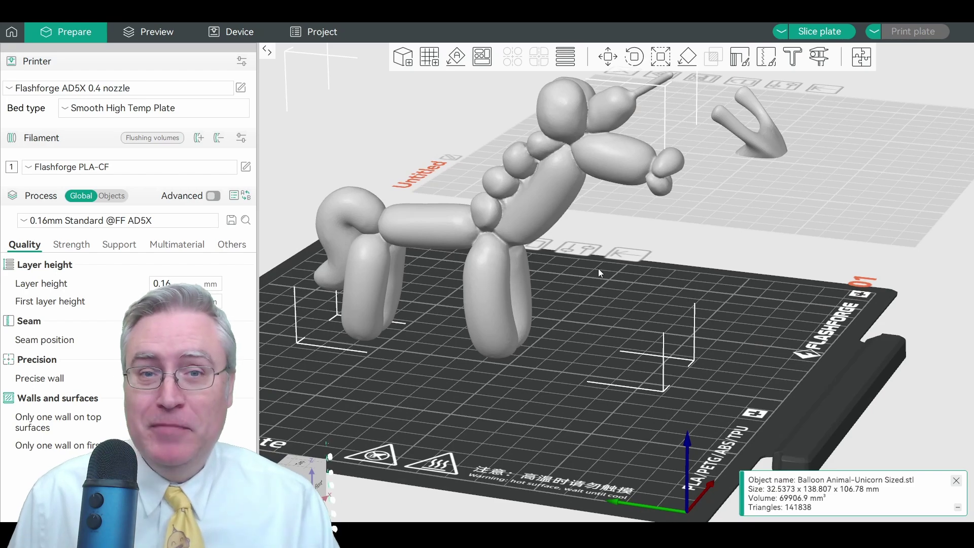
pyautogui.moveTo(613, 282); pyautogui.dragTo(648, 347, button='right')
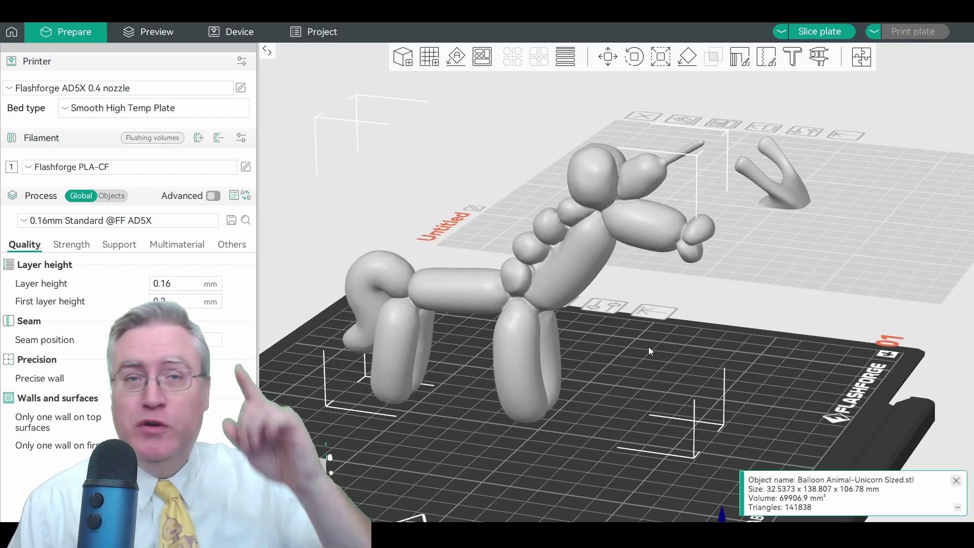
pyautogui.moveTo(633, 345); pyautogui.dragTo(667, 282)
pyautogui.click(817, 32)
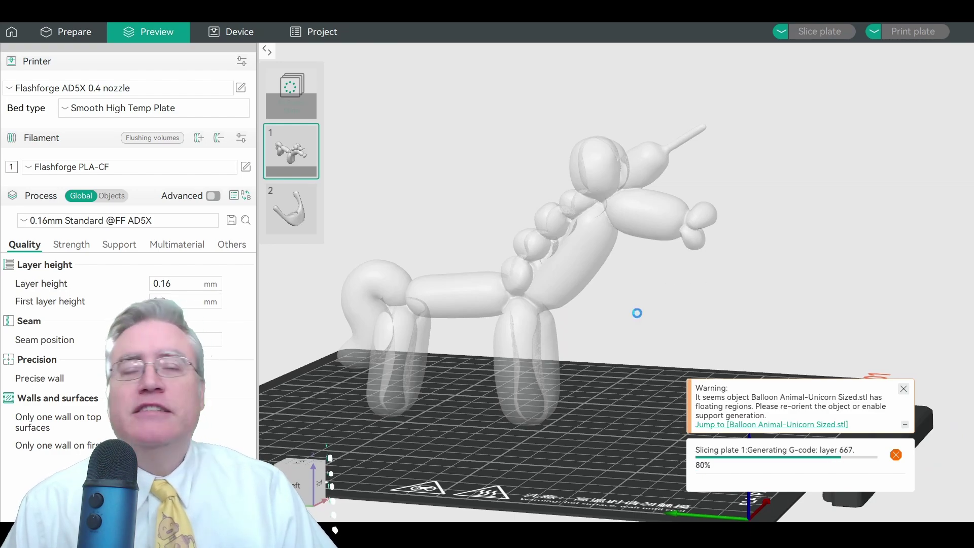
# Reduce the unicorn's layer preview to the first layer and examine where its feet touch the bed.
pyautogui.moveTo(657, 296); pyautogui.dragTo(626, 287)
pyautogui.moveTo(960, 121); pyautogui.dragTo(948, 484)
pyautogui.scroll(5, 586, 395)
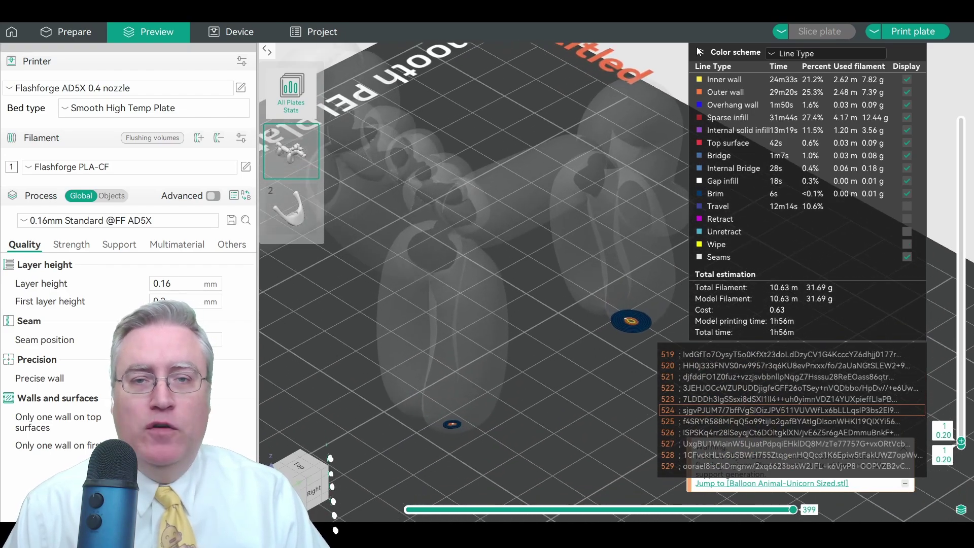
pyautogui.moveTo(517, 278); pyautogui.dragTo(532, 358)
pyautogui.moveTo(516, 390); pyautogui.dragTo(457, 245)
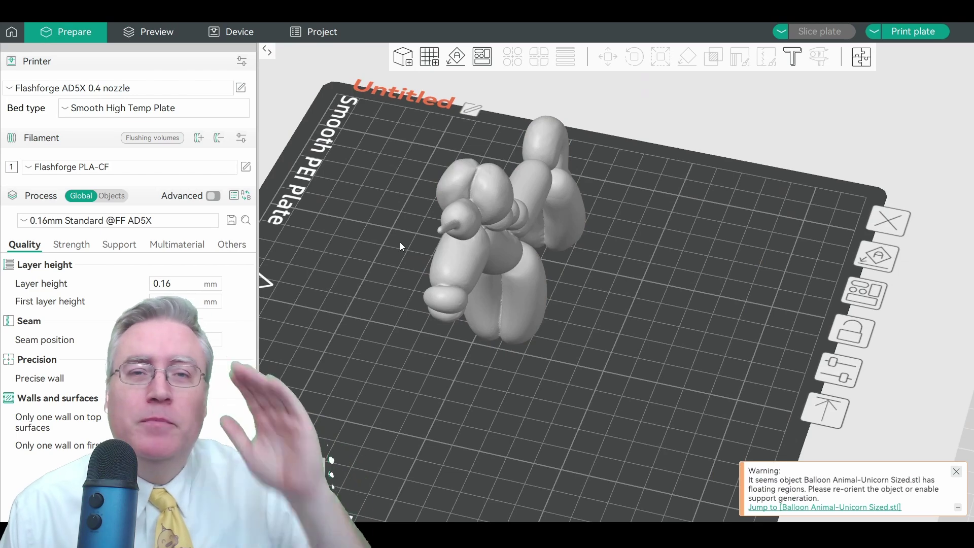
# Lower the balloon unicorn into the build plate to a Z position of 50.87 mm using Move.
pyautogui.click(521, 264)
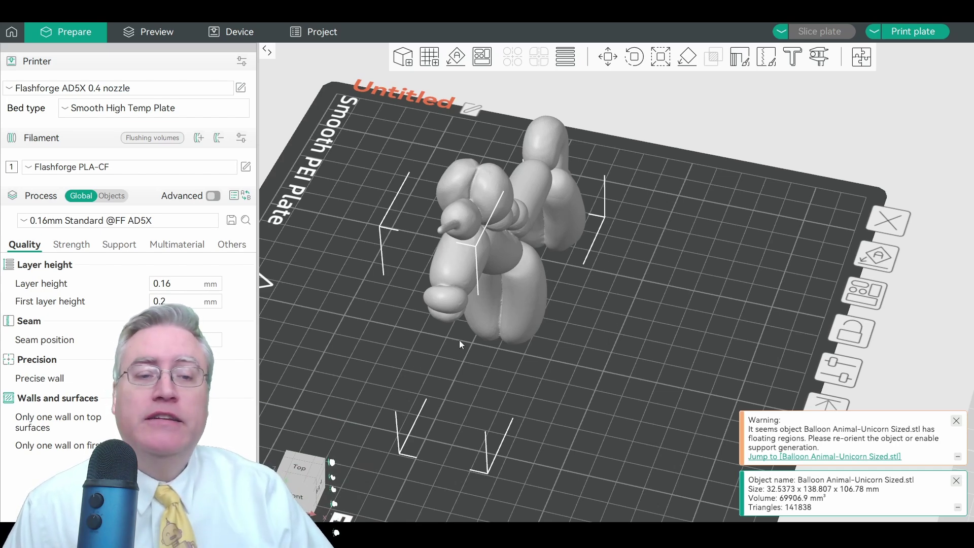
pyautogui.click(610, 57)
pyautogui.moveTo(631, 147); pyautogui.dragTo(669, 304)
pyautogui.moveTo(524, 109); pyautogui.dragTo(523, 120)
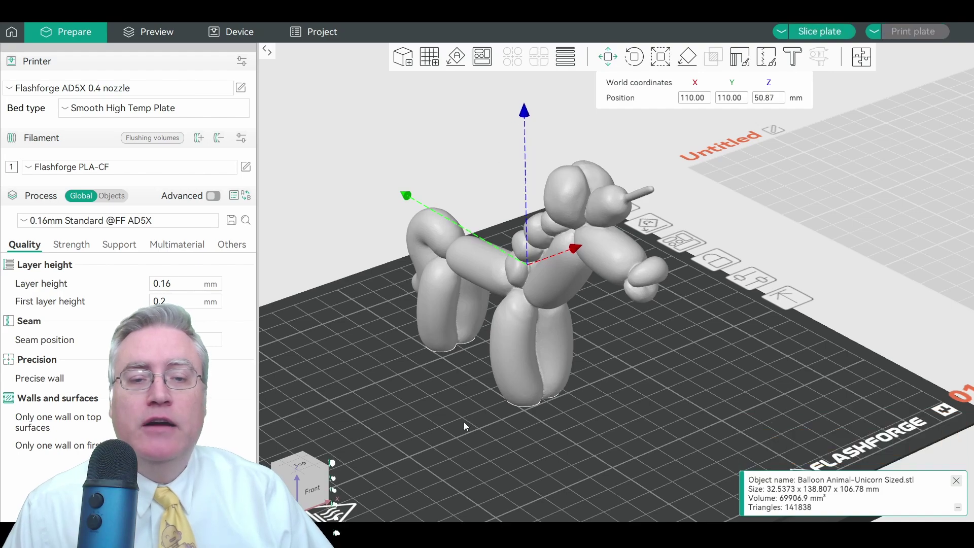
pyautogui.moveTo(464, 422); pyautogui.dragTo(485, 398)
pyautogui.moveTo(456, 344); pyautogui.dragTo(428, 367)
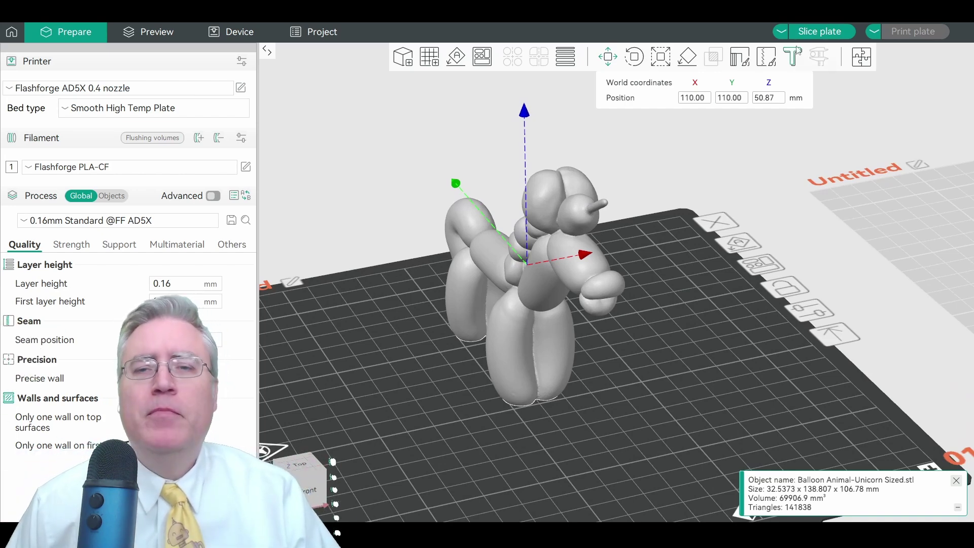
# Slice the lowered unicorn's plate and reduce the layer preview to the first layer.
pyautogui.click(808, 33)
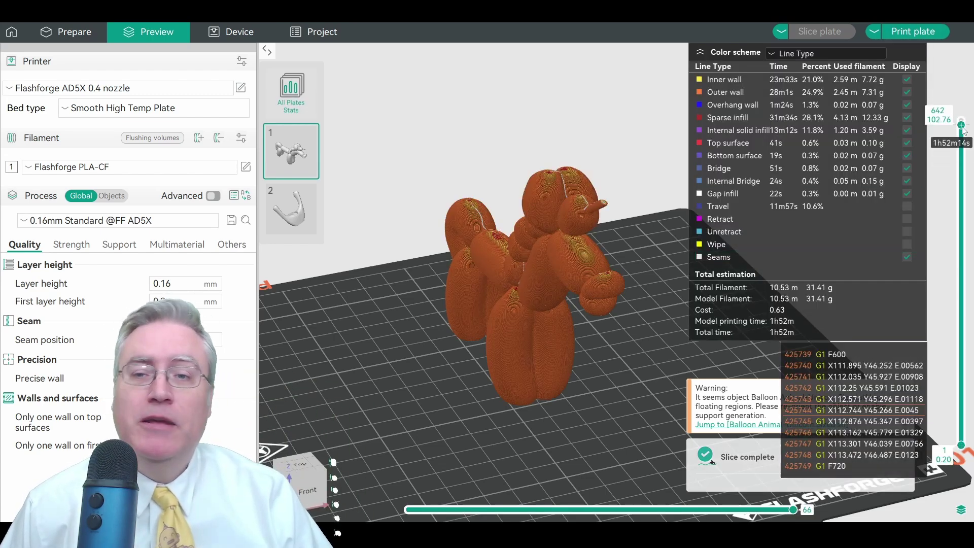
pyautogui.moveTo(960, 120); pyautogui.dragTo(961, 263)
pyautogui.moveTo(955, 317); pyautogui.dragTo(960, 442)
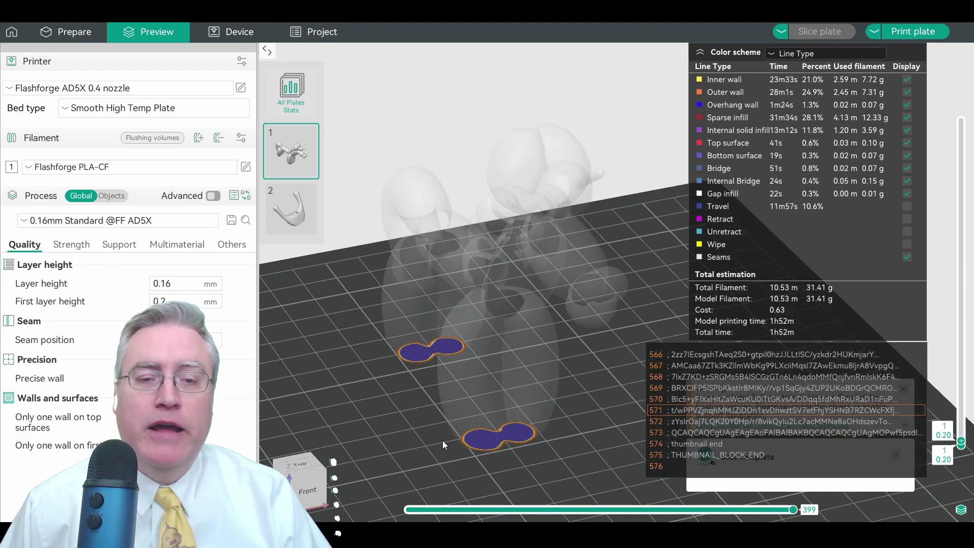
# Inspect the unicorn's foot contact areas, then raise the preview to layer 213 and examine the floating belly region.
pyautogui.moveTo(482, 354); pyautogui.dragTo(433, 345)
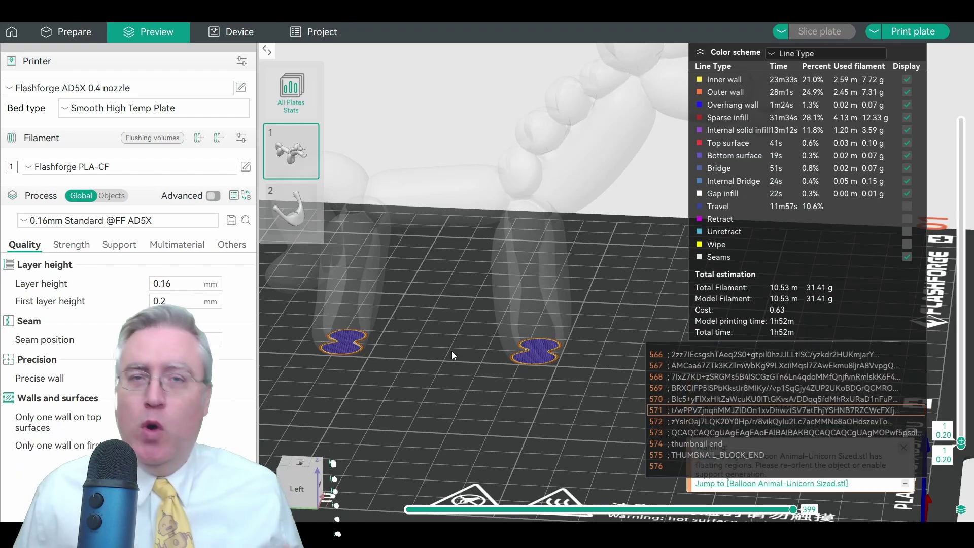
pyautogui.moveTo(528, 290)
pyautogui.mouseDown()
pyautogui.moveTo(465, 293)
pyautogui.moveTo(459, 278)
pyautogui.moveTo(559, 293)
pyautogui.moveTo(535, 292)
pyautogui.mouseUp()
pyautogui.moveTo(593, 285); pyautogui.dragTo(514, 297)
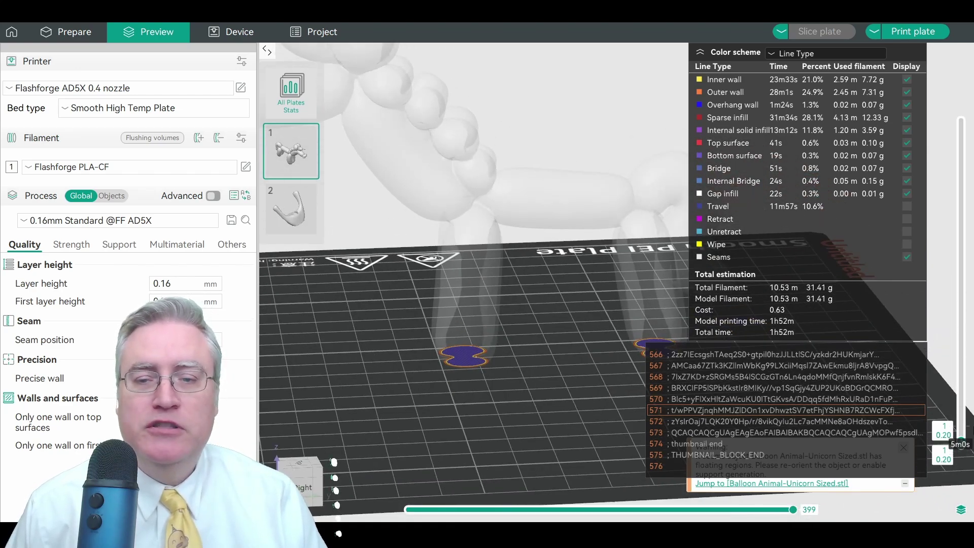
pyautogui.moveTo(961, 436); pyautogui.dragTo(962, 340)
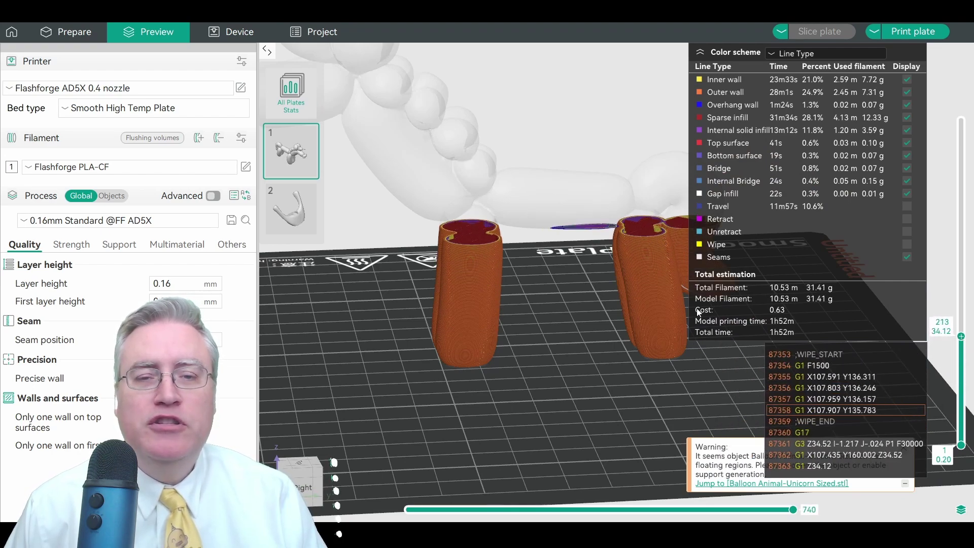
pyautogui.scroll(10, 632, 302)
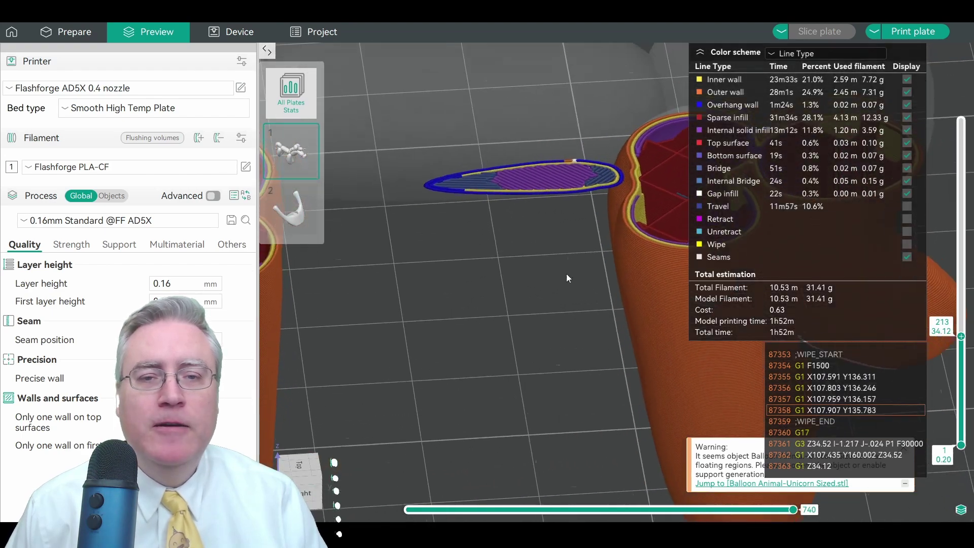
# Inspect the floating belly layer from the side, then raise the preview to layer 403 and examine the unsupported head regions.
pyautogui.moveTo(560, 303); pyautogui.dragTo(566, 277)
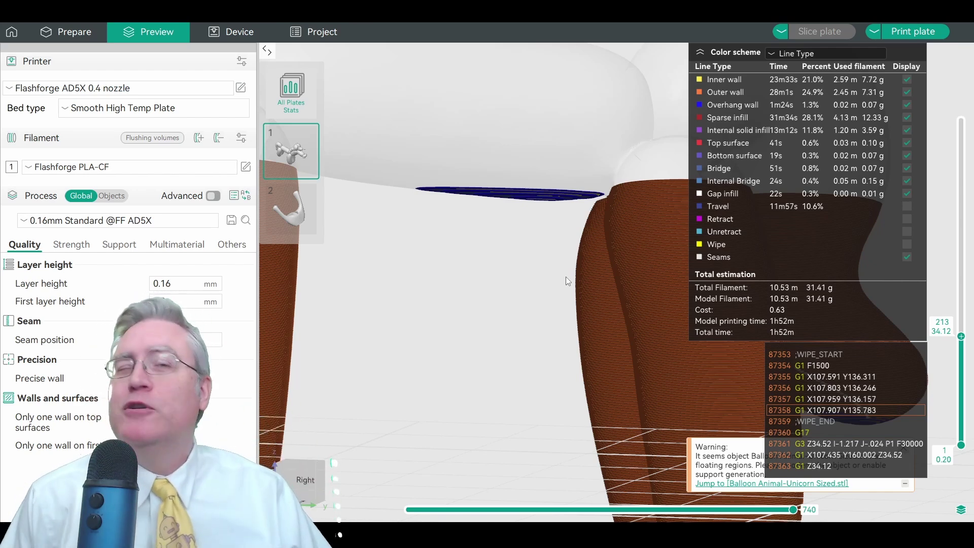
pyautogui.scroll(-3, 510, 273)
pyautogui.moveTo(510, 277); pyautogui.dragTo(589, 284)
pyautogui.moveTo(957, 333); pyautogui.dragTo(954, 237)
pyautogui.scroll(5, 384, 216)
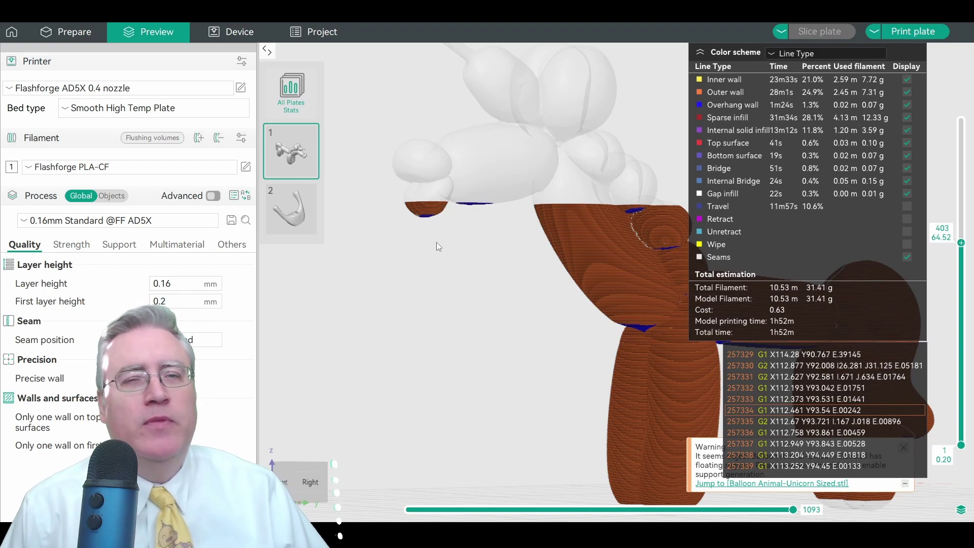
pyautogui.scroll(-2, 525, 260)
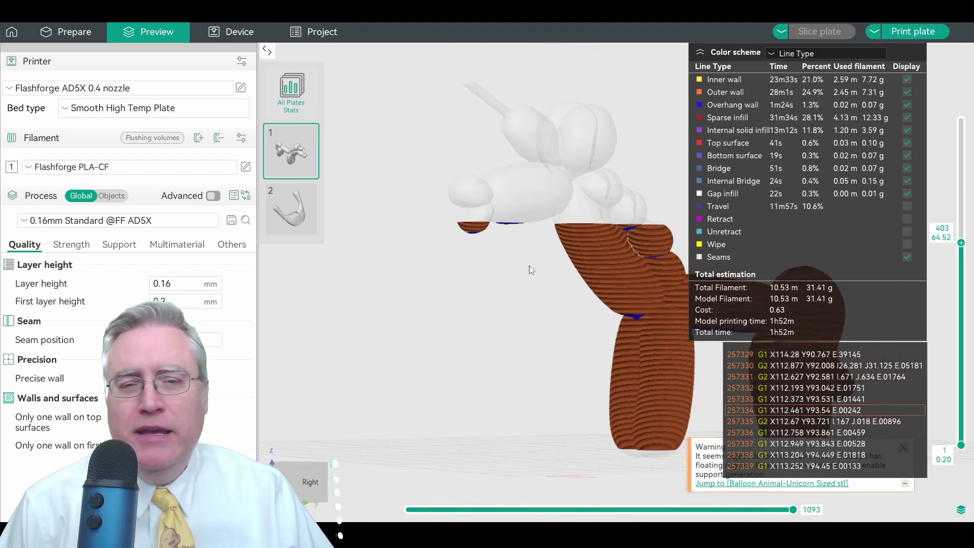
pyautogui.moveTo(519, 279)
pyautogui.mouseDown()
pyautogui.moveTo(458, 282)
pyautogui.moveTo(507, 284)
pyautogui.mouseUp()
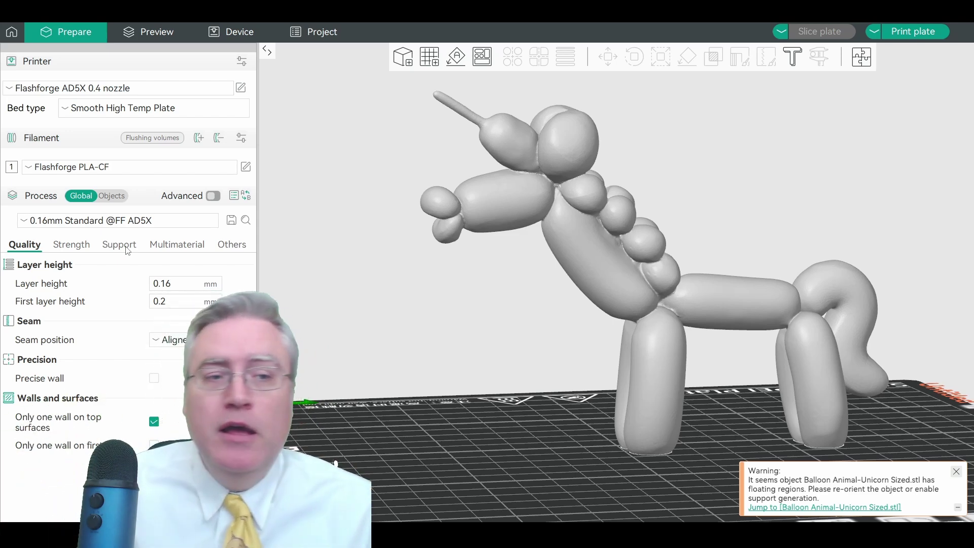
# Enable support with the Normal(auto) type and slice the unicorn's plate.
pyautogui.click(127, 251)
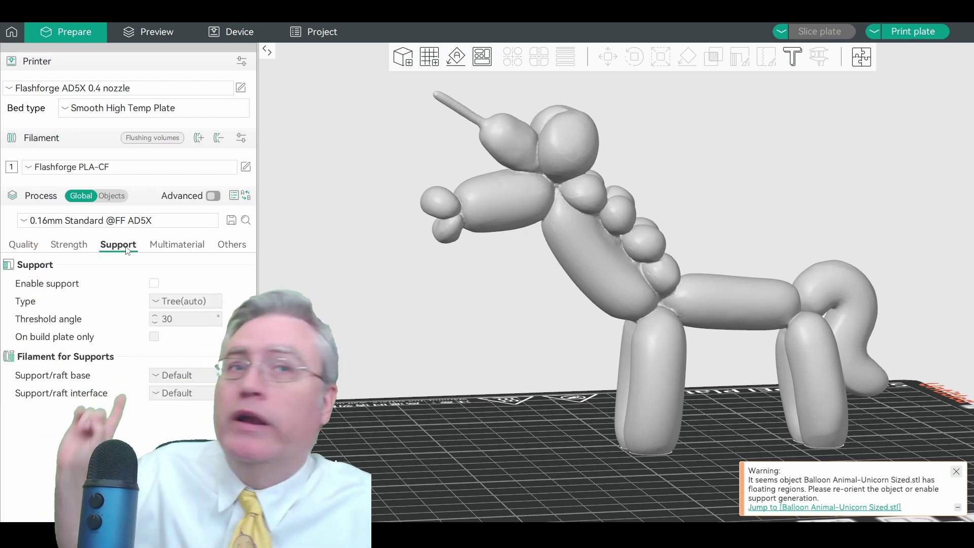
pyautogui.click(156, 285)
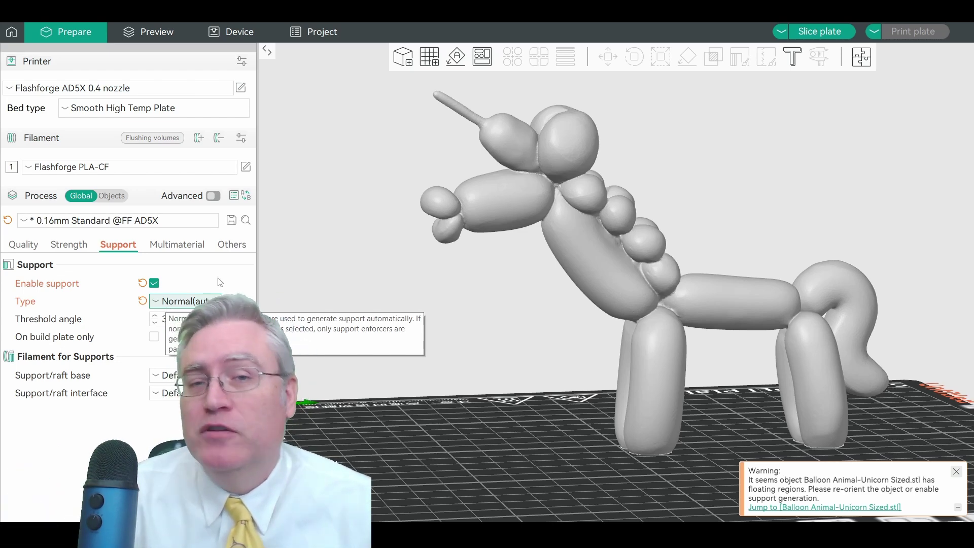
pyautogui.click(817, 32)
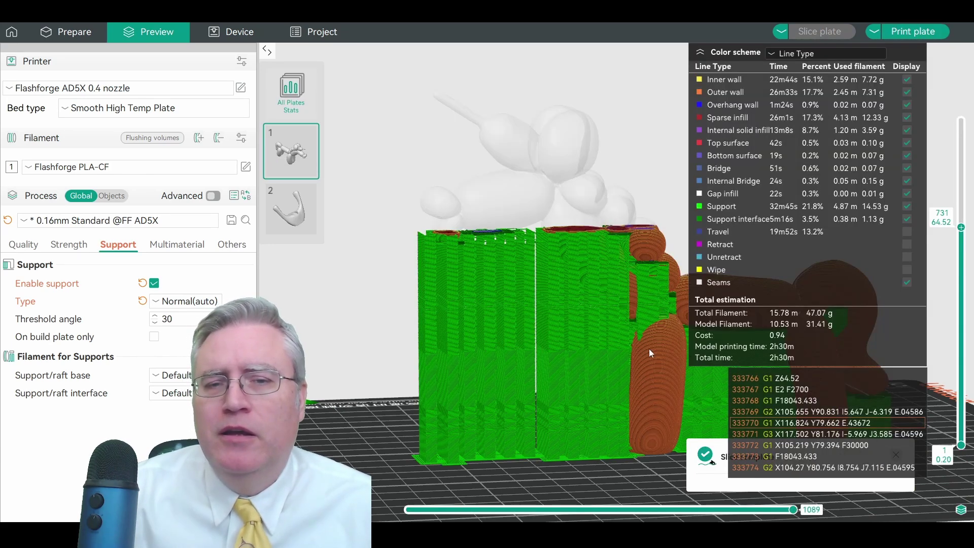
# Show all layers of the supported unicorn, then reduce the preview to layer 382 and inspect the normal supports' internal structure.
pyautogui.moveTo(961, 227); pyautogui.dragTo(962, 107)
pyautogui.moveTo(393, 312); pyautogui.dragTo(595, 402)
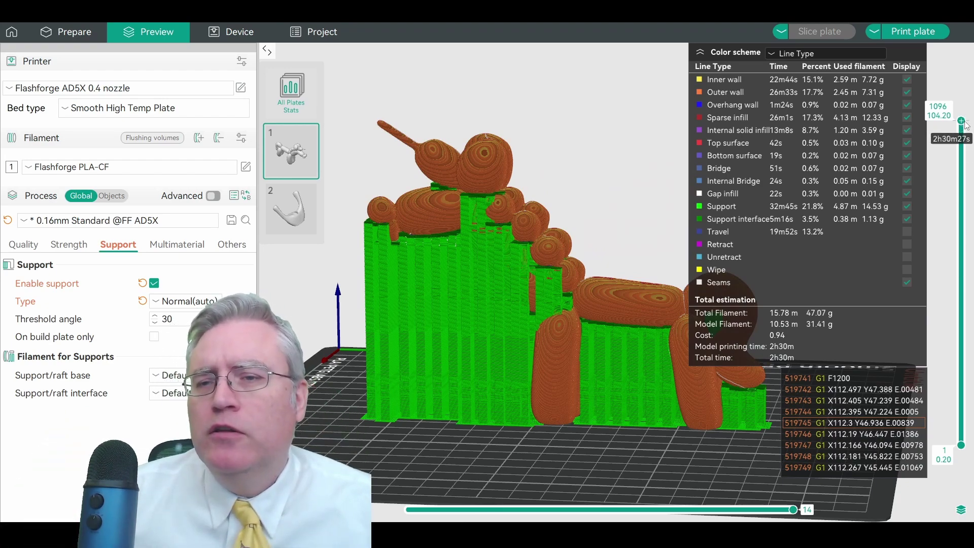
pyautogui.moveTo(961, 122); pyautogui.dragTo(960, 272)
pyautogui.moveTo(940, 310); pyautogui.dragTo(941, 330)
pyautogui.moveTo(331, 325); pyautogui.dragTo(496, 429)
pyautogui.moveTo(496, 430); pyautogui.dragTo(561, 334, button='right')
pyautogui.scroll(5, 580, 399)
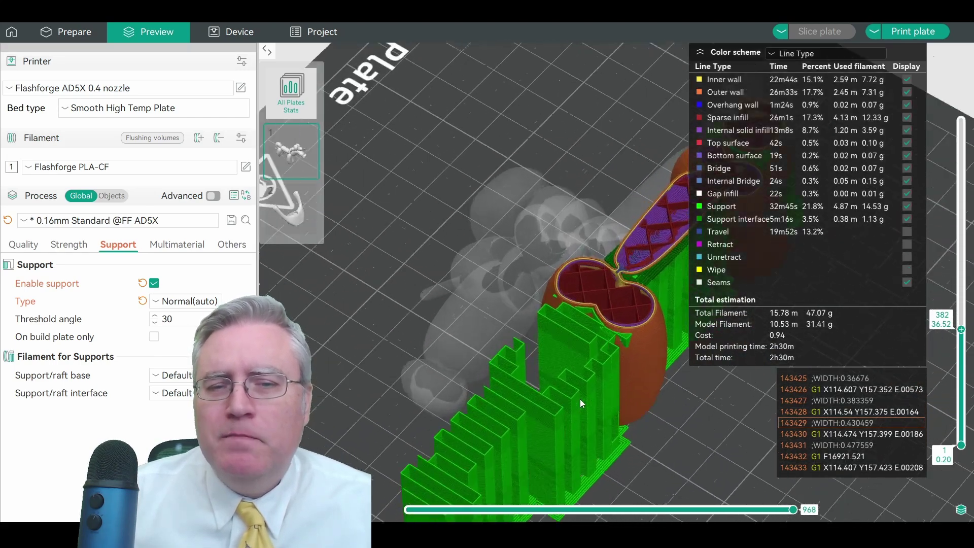
pyautogui.moveTo(549, 390); pyautogui.dragTo(568, 395)
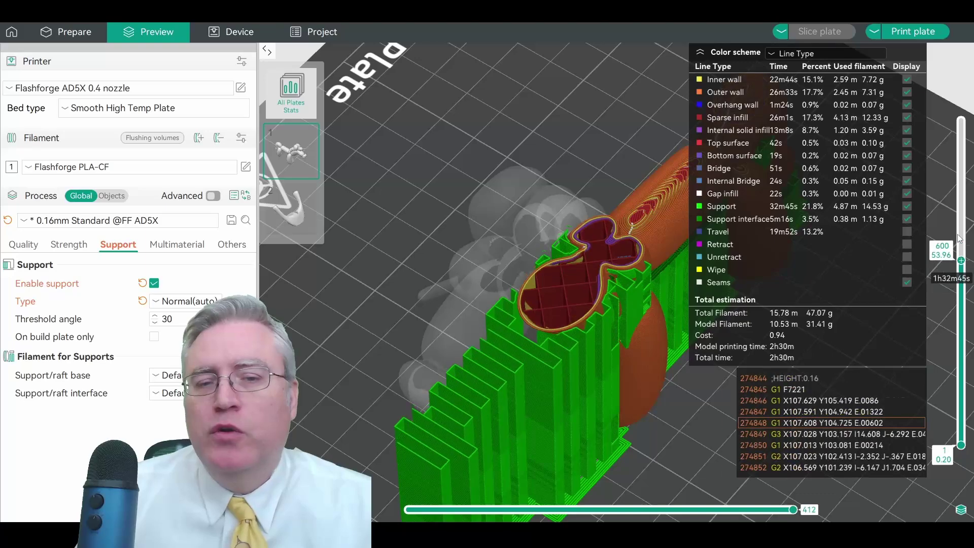
# Step the preview through the head layers up to layer 857 and examine how the normal supports carry the snout and head.
pyautogui.scroll(15, 959, 239)
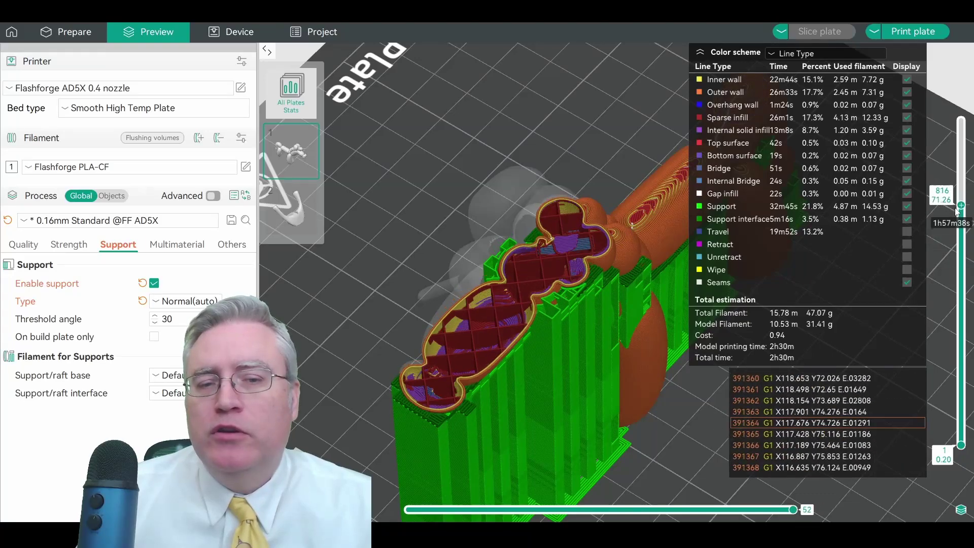
pyautogui.moveTo(956, 222); pyautogui.dragTo(956, 228)
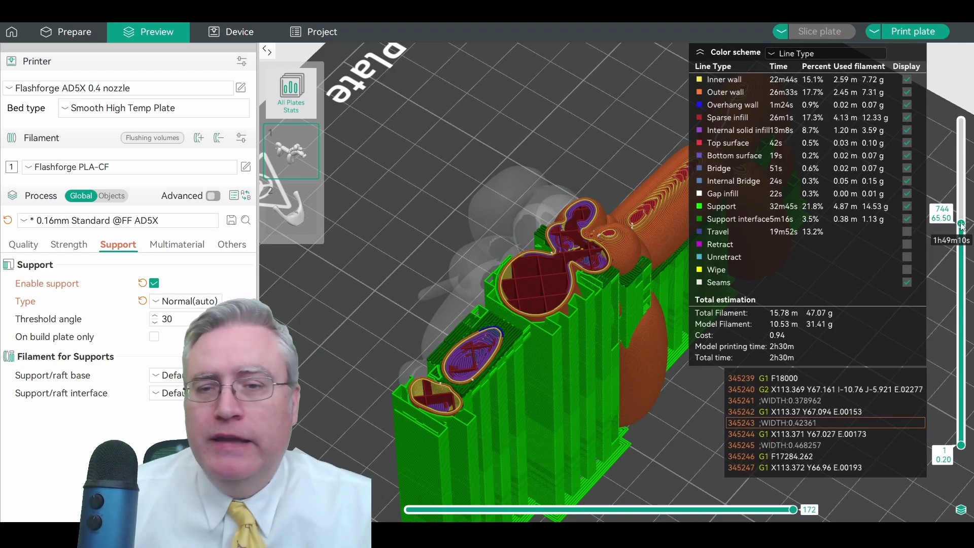
pyautogui.moveTo(961, 226); pyautogui.dragTo(967, 181)
pyautogui.moveTo(573, 362); pyautogui.dragTo(553, 375)
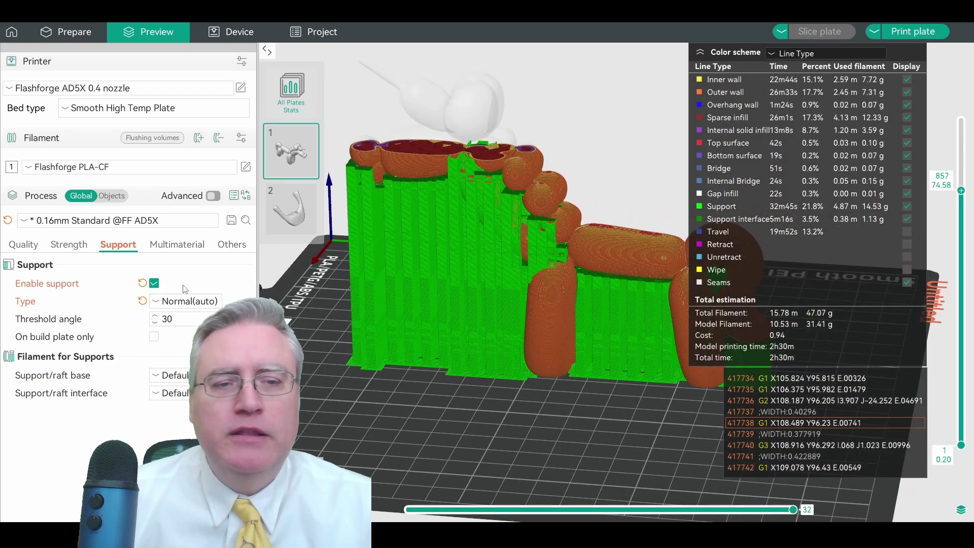
# Change the support type to Tree(auto) and slice the unicorn's plate again.
pyautogui.click(173, 300)
pyautogui.click(173, 335)
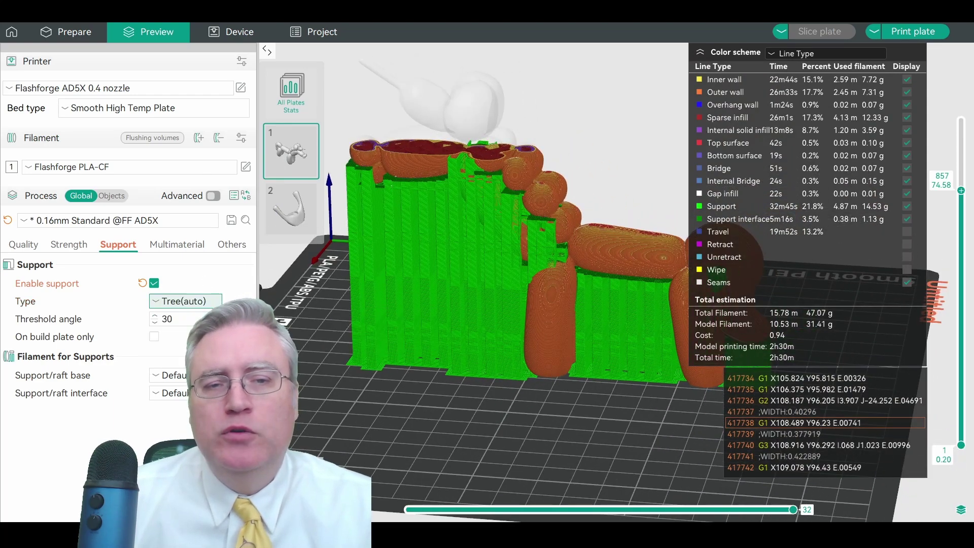
pyautogui.click(811, 32)
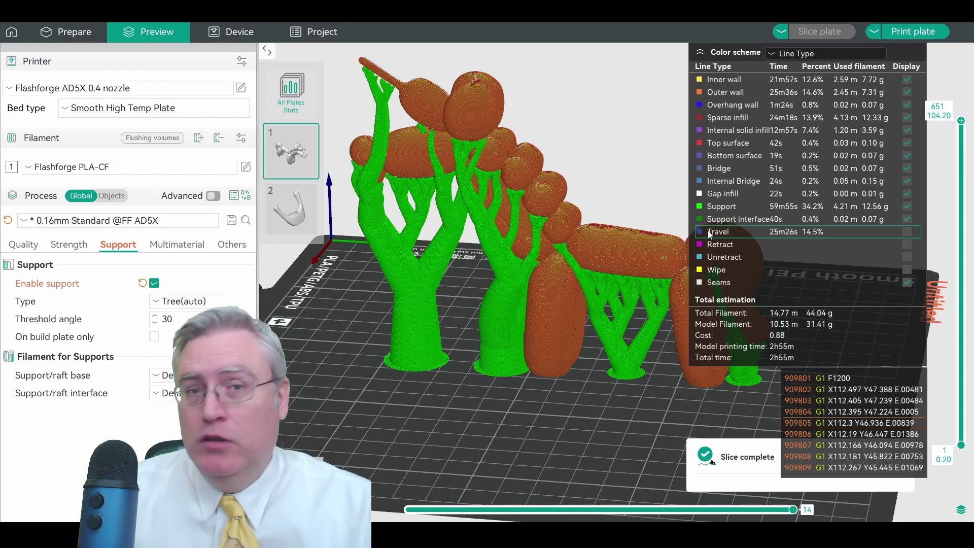
# Examine the tree supports under the unicorn's belly, neck and head from several angles and distances.
pyautogui.moveTo(419, 356); pyautogui.dragTo(494, 346)
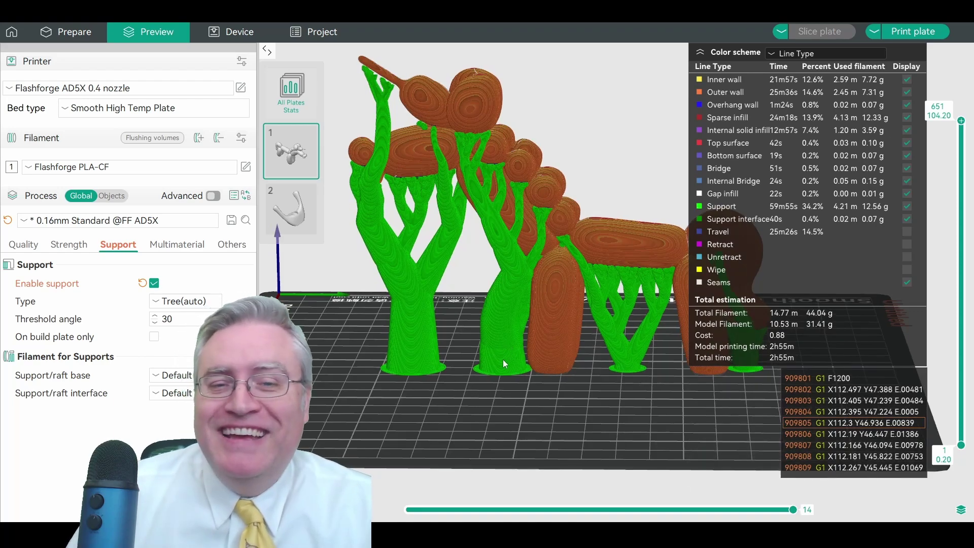
pyautogui.scroll(10, 551, 254)
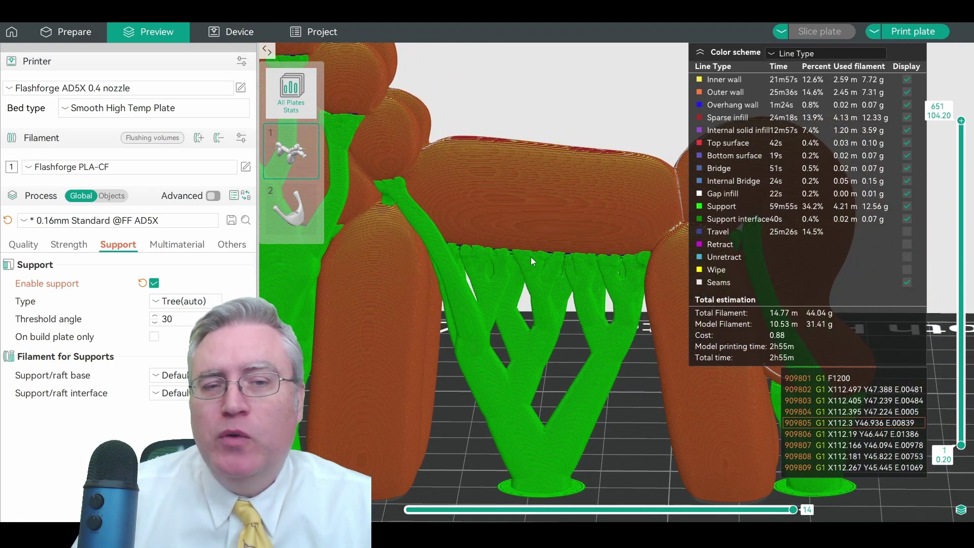
pyautogui.scroll(-2, 531, 262)
pyautogui.moveTo(557, 285)
pyautogui.mouseDown()
pyautogui.moveTo(546, 296)
pyautogui.moveTo(510, 288)
pyautogui.moveTo(559, 285)
pyautogui.mouseUp()
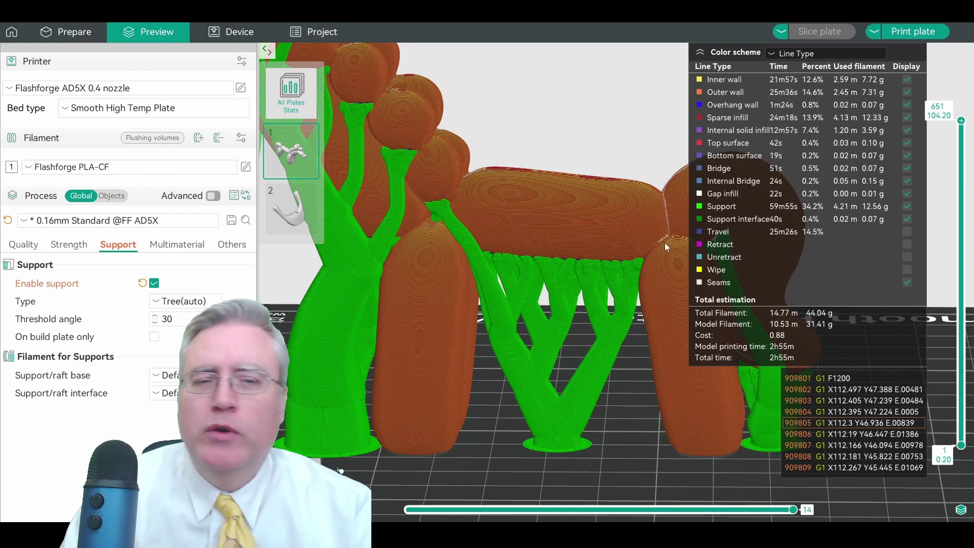
pyautogui.scroll(-7, 470, 282)
pyautogui.moveTo(469, 281); pyautogui.dragTo(478, 306)
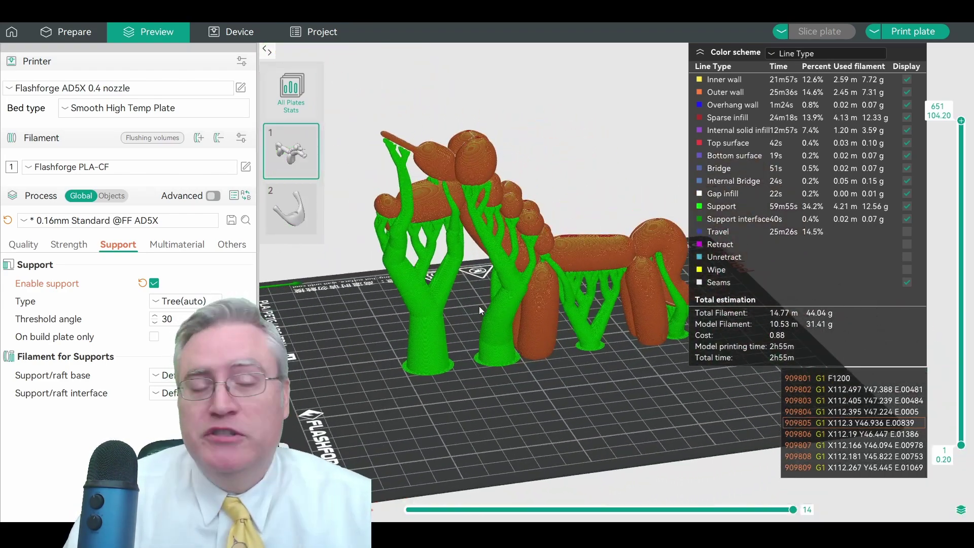
pyautogui.scroll(2, 479, 305)
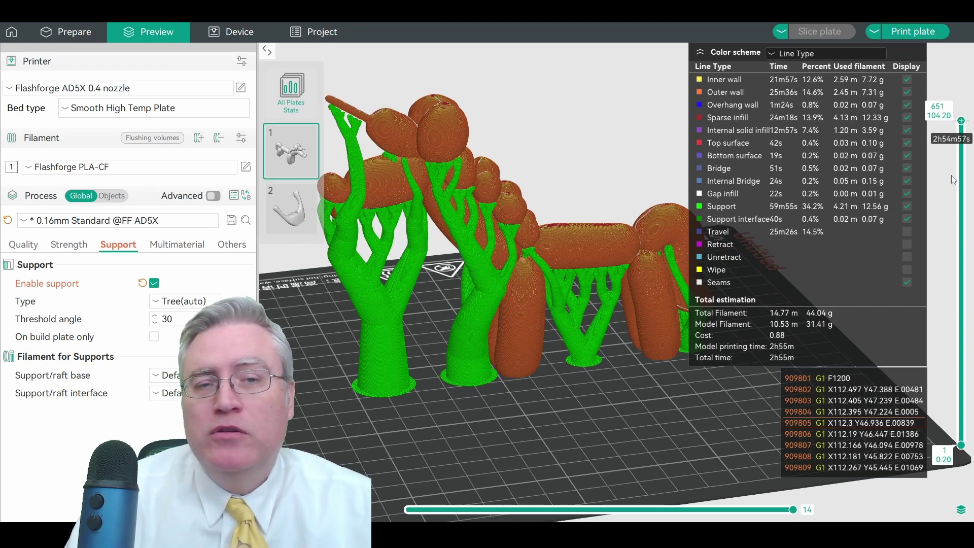
# Reduce the layer preview to layer 178 and inspect the hollow tree support trunks and branches around the legs.
pyautogui.moveTo(960, 151); pyautogui.dragTo(961, 353)
pyautogui.scroll(8, 528, 355)
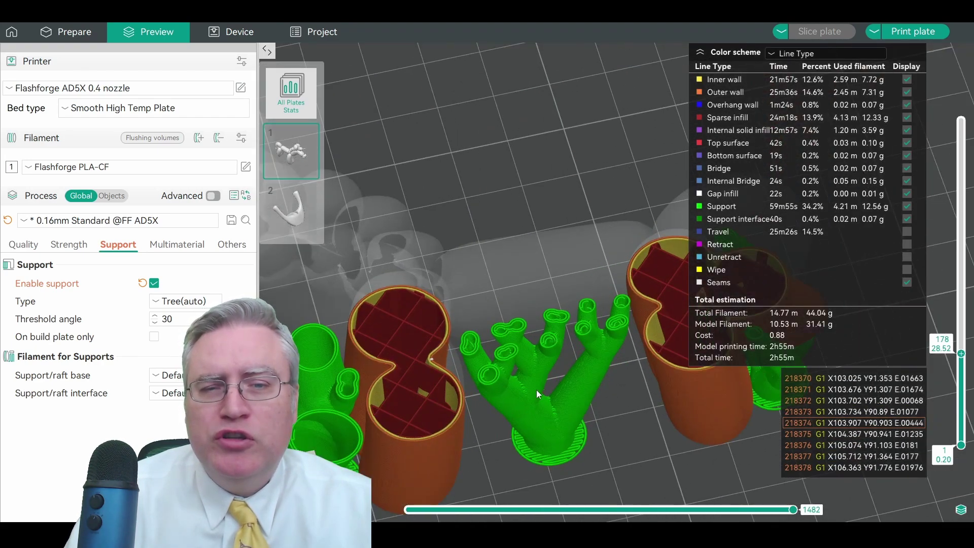
pyautogui.moveTo(357, 410); pyautogui.dragTo(474, 342)
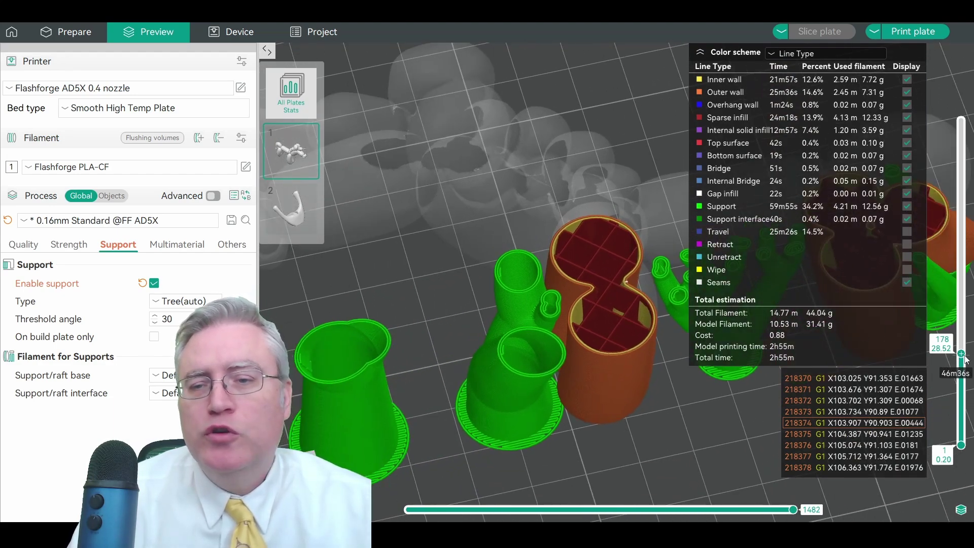
# Raise the preview to layer 437 and examine up close where the tree branches meet the underside of the unicorn's head.
pyautogui.moveTo(961, 353); pyautogui.dragTo(956, 231)
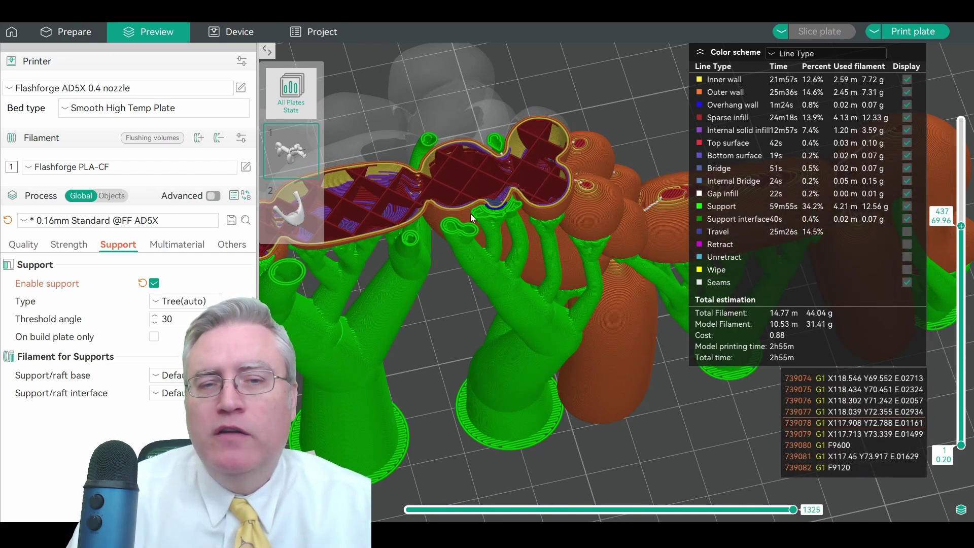
pyautogui.scroll(5, 435, 198)
pyautogui.moveTo(434, 193); pyautogui.dragTo(599, 266)
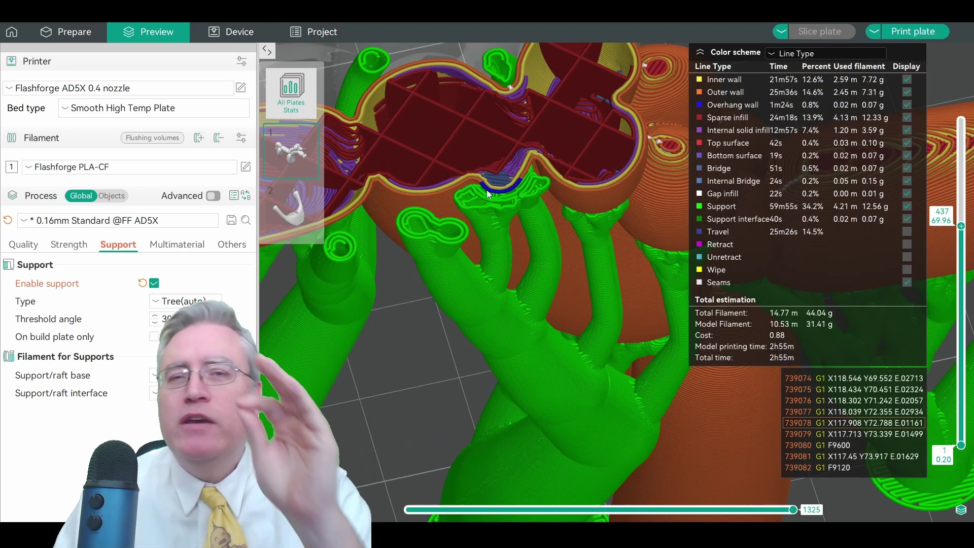
pyautogui.moveTo(484, 190); pyautogui.dragTo(548, 283)
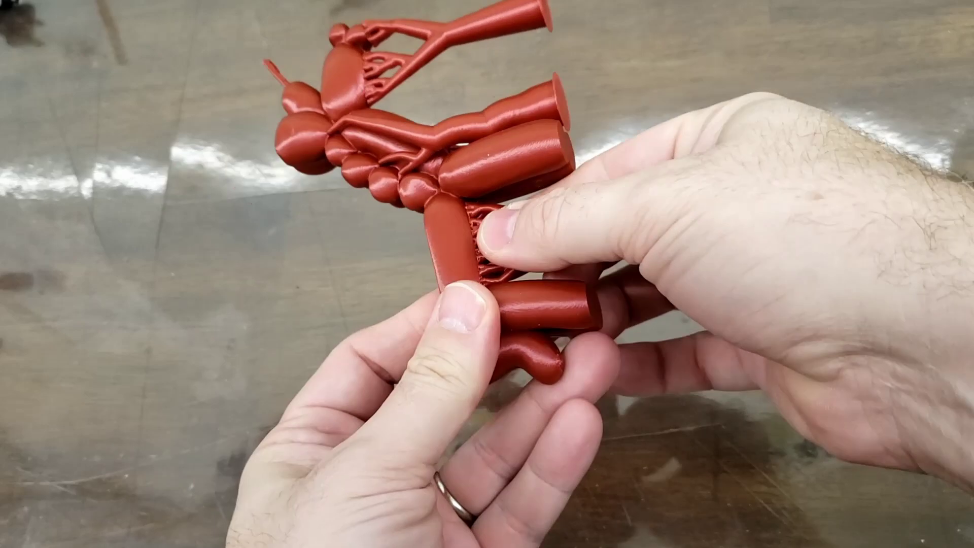